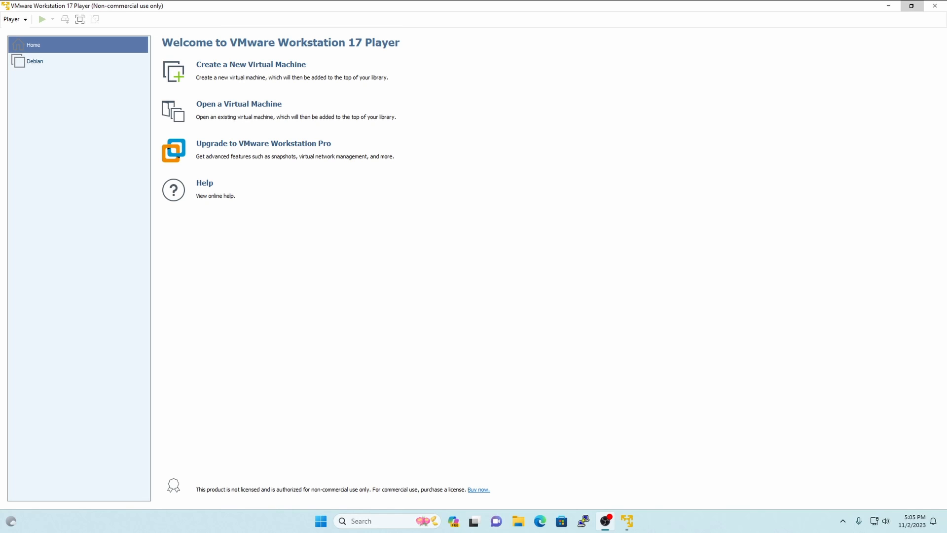
- Check the connected drives under This PC in File Explorer, and view the existing Debian virtual machine's details
left_click(518, 521)
left_click(353, 366)
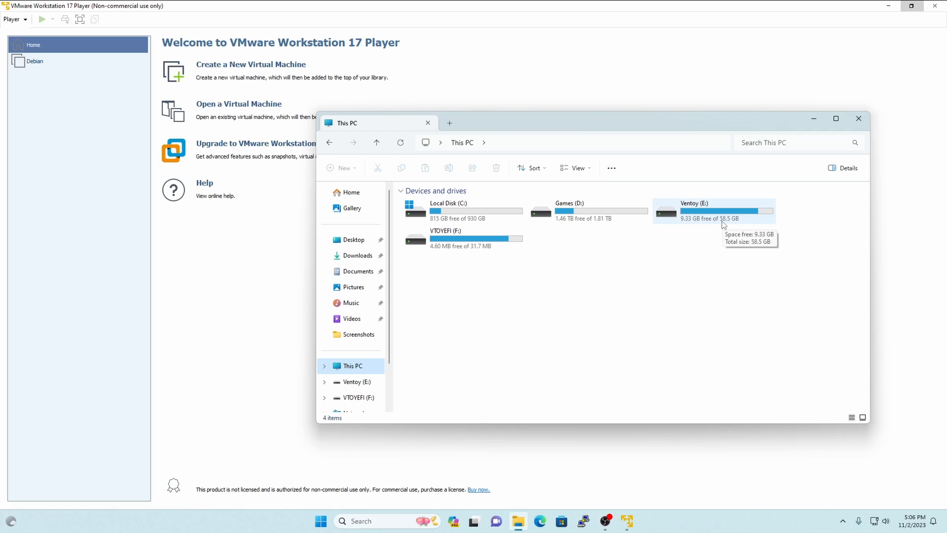
left_click(859, 120)
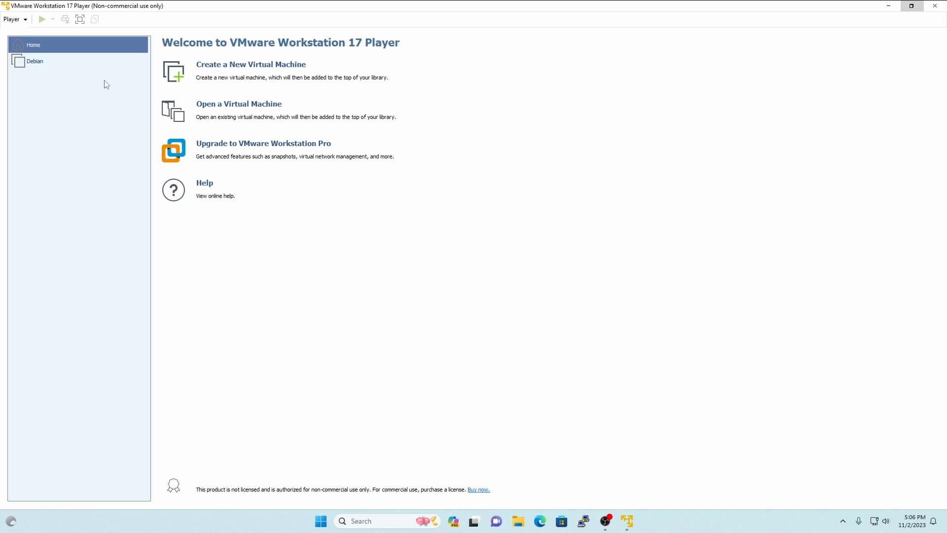
left_click(28, 61)
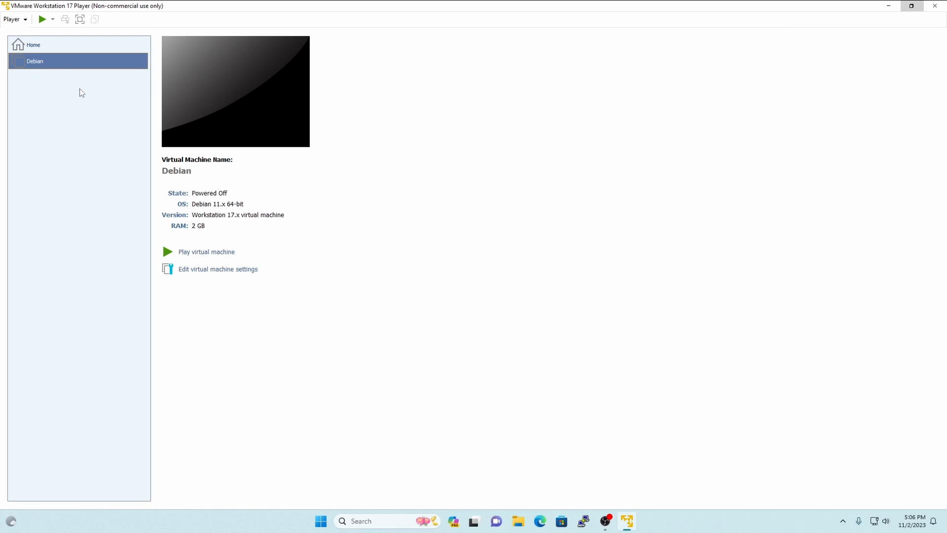
left_click(33, 46)
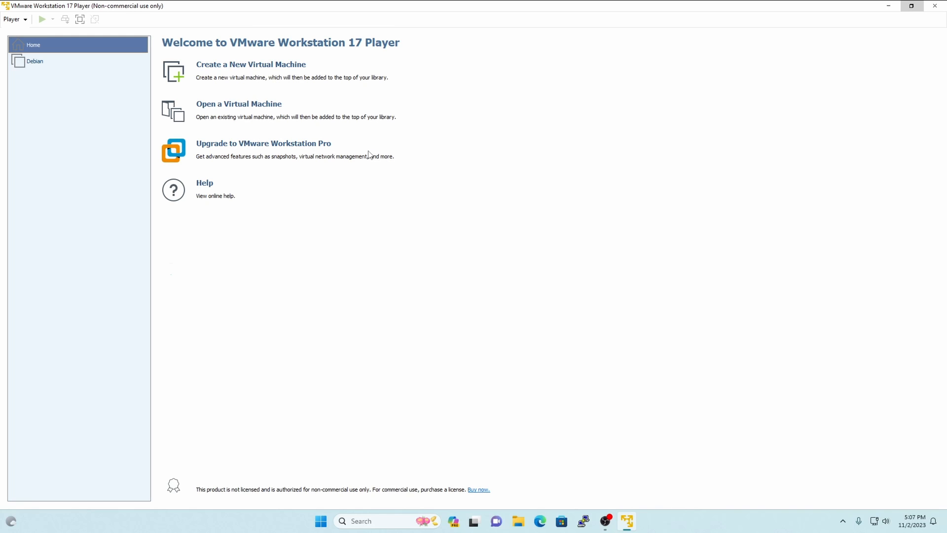
- Start creating a new virtual machine, and check the Ventoy (E:) drive in File Explorer
left_click(277, 69)
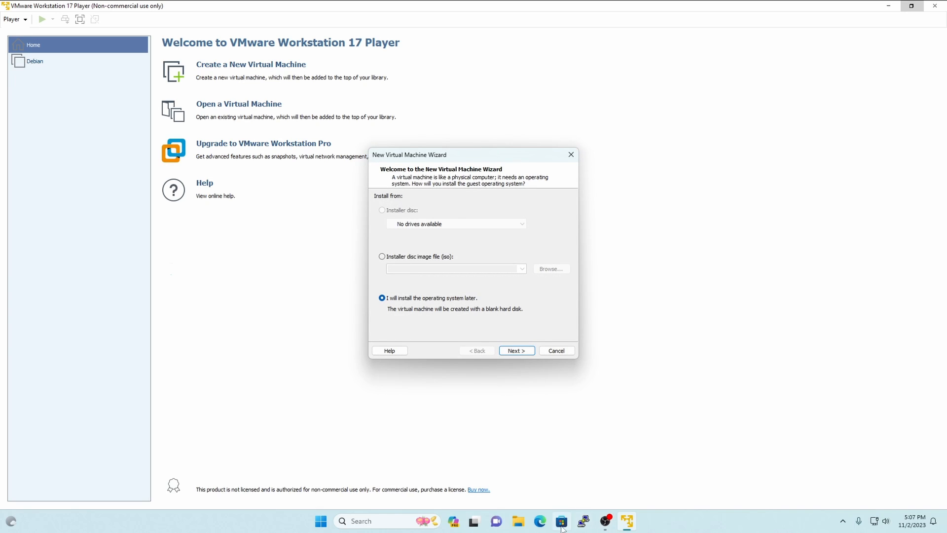
left_click(518, 521)
left_click(353, 366)
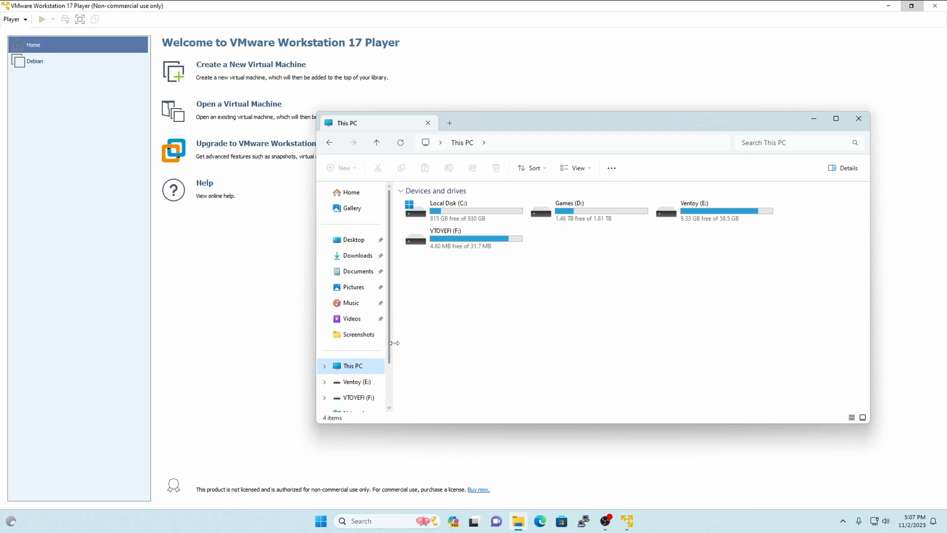
left_click(700, 219)
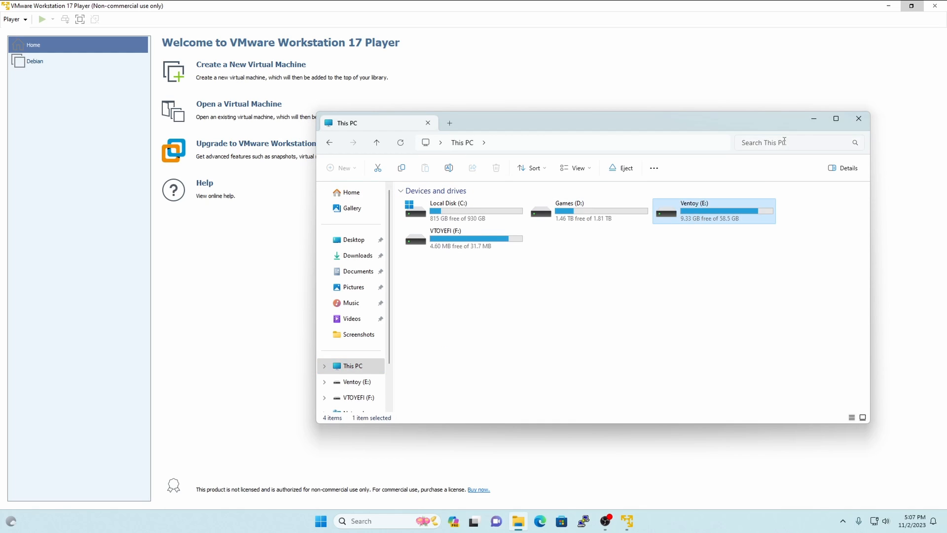
left_click(859, 119)
- Use the manjaro-gnome-22.1.3-230529-linux61 ISO on the Ventoy (E:) drive as the installer disc image and continue
left_click(403, 257)
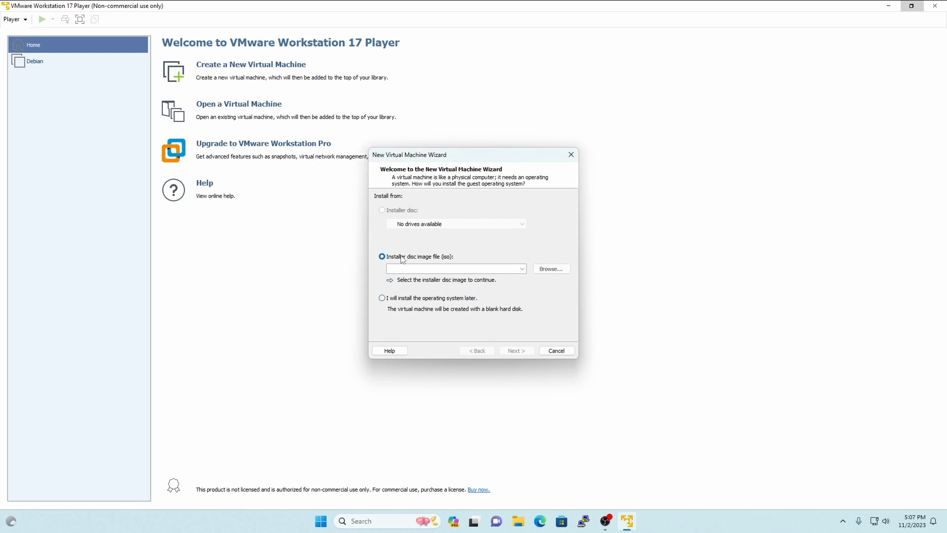
left_click(551, 269)
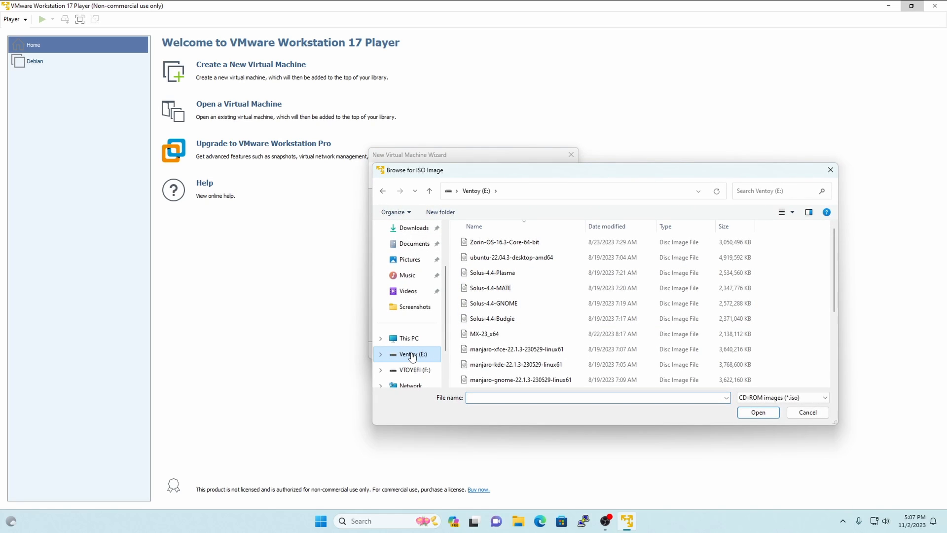
left_click(408, 341)
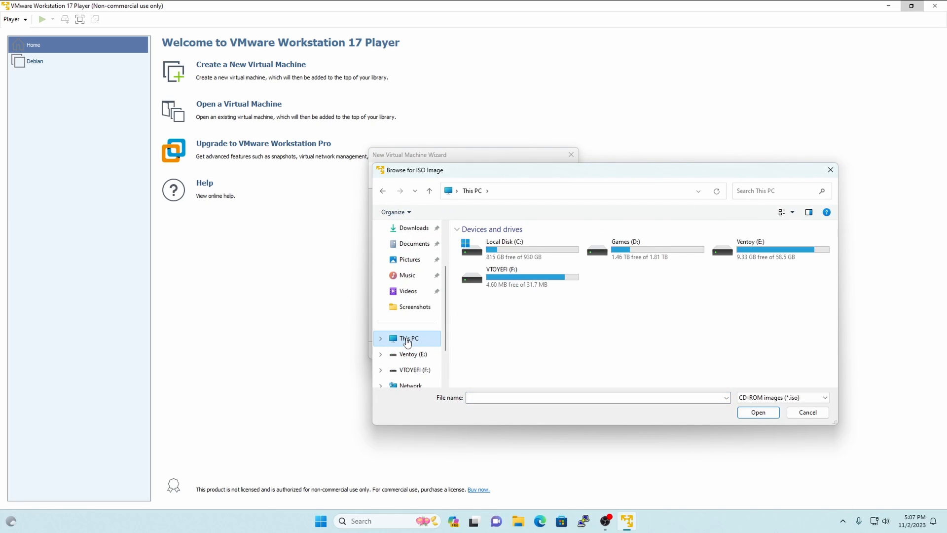
double_click(748, 245)
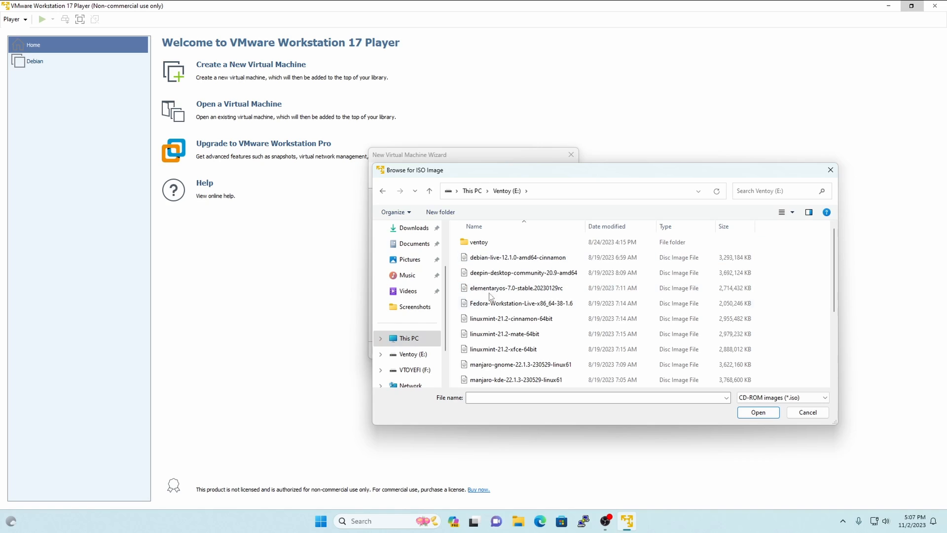
scroll(545, 291, "down", 3)
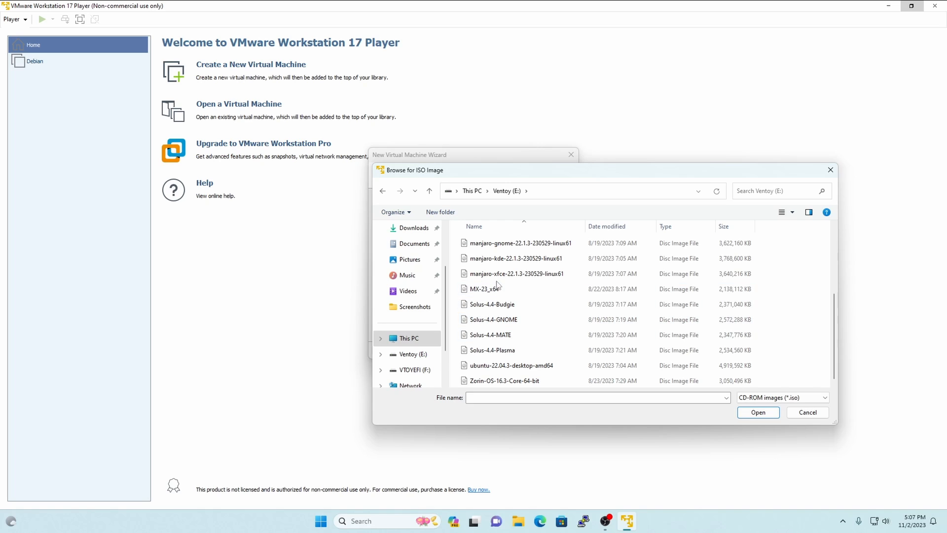
left_click(503, 246)
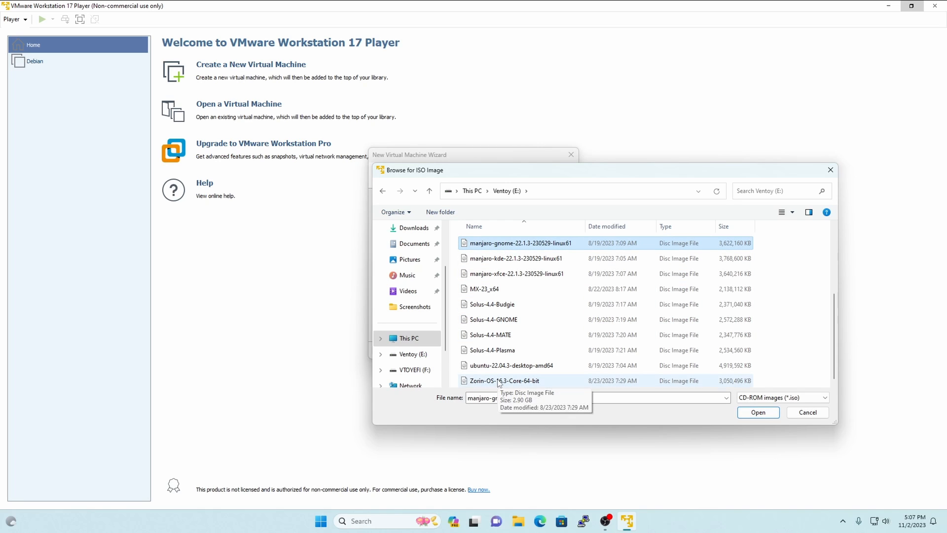
left_click(757, 412)
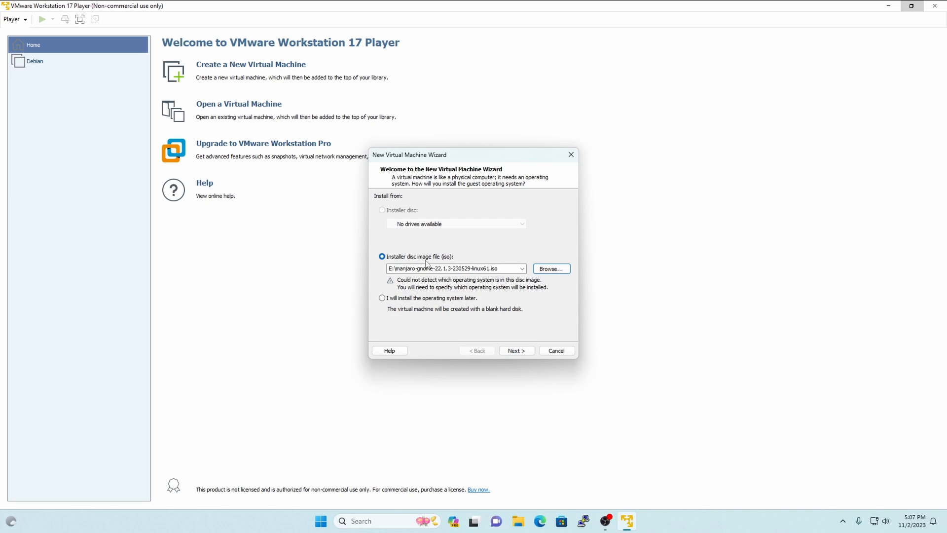
left_click(522, 351)
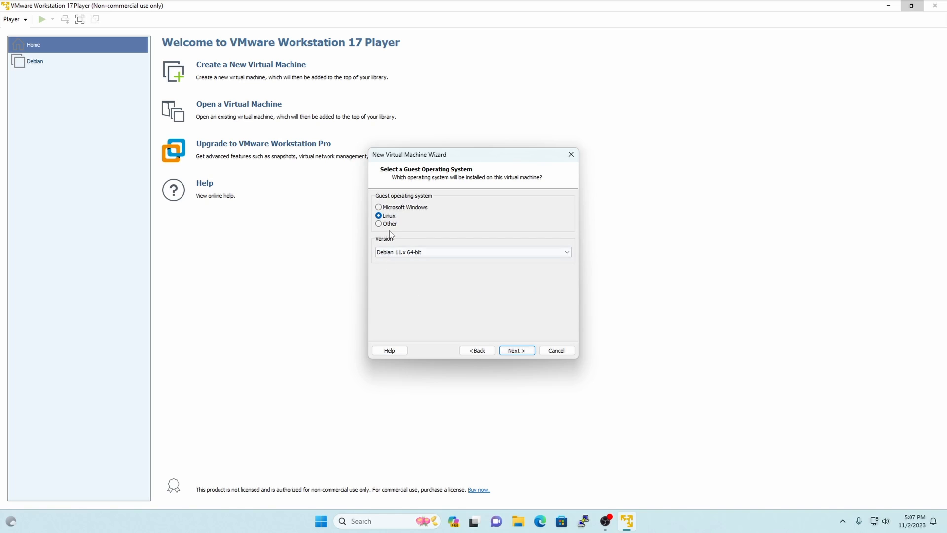
- Set the Linux guest operating system version to Other Linux 6.x kernel 64-bit and continue
left_click(410, 254)
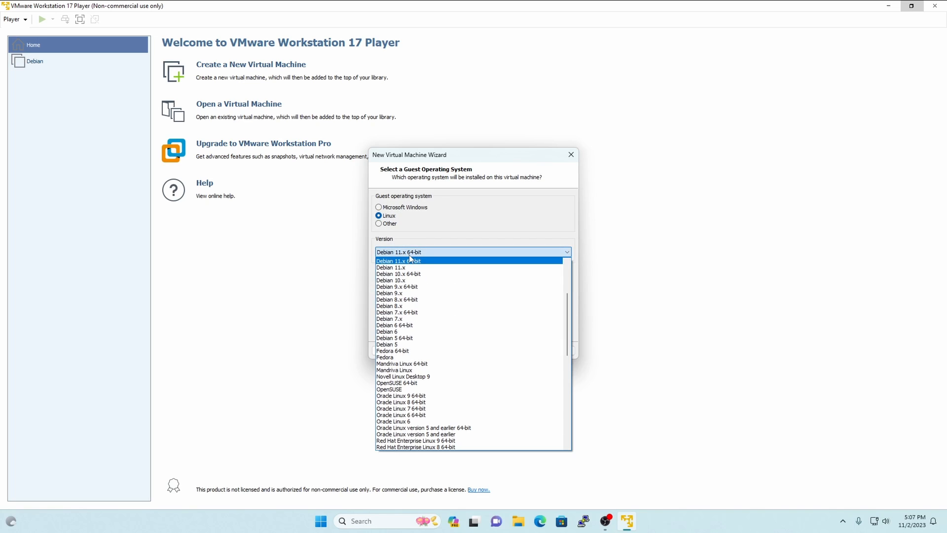
scroll(442, 336, "down", 6)
scroll(478, 290, "up", 10)
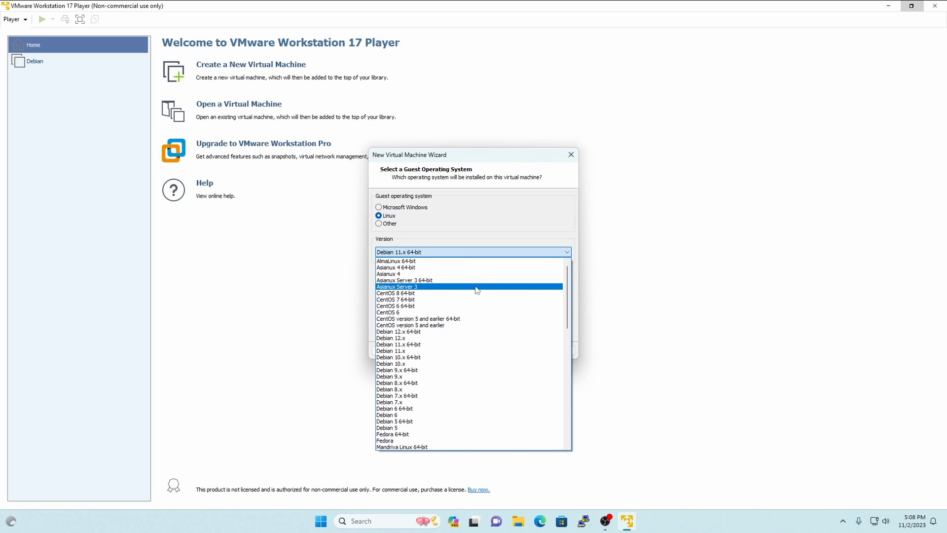
mouse_move(567, 284)
left_mouse_down()
mouse_move(568, 297)
mouse_move(568, 283)
left_mouse_up()
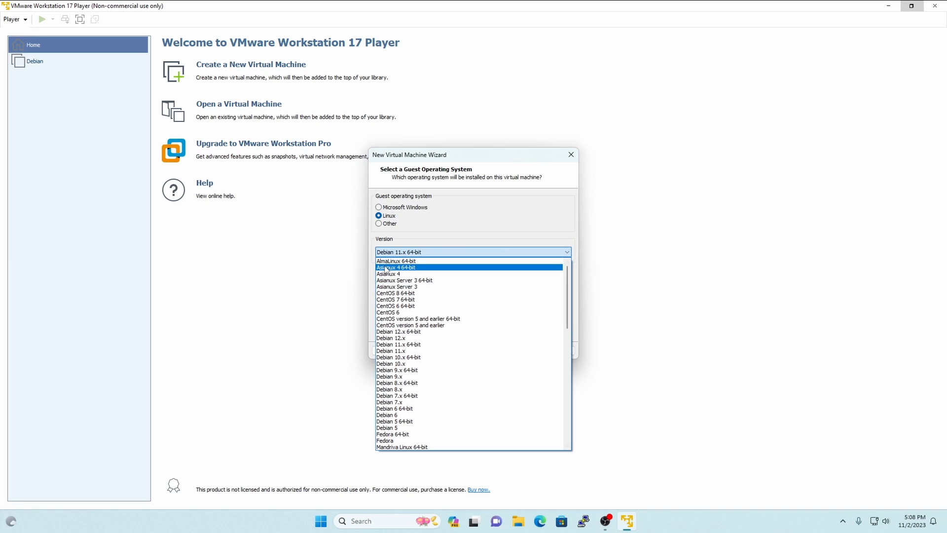
scroll(402, 356, "down", 5)
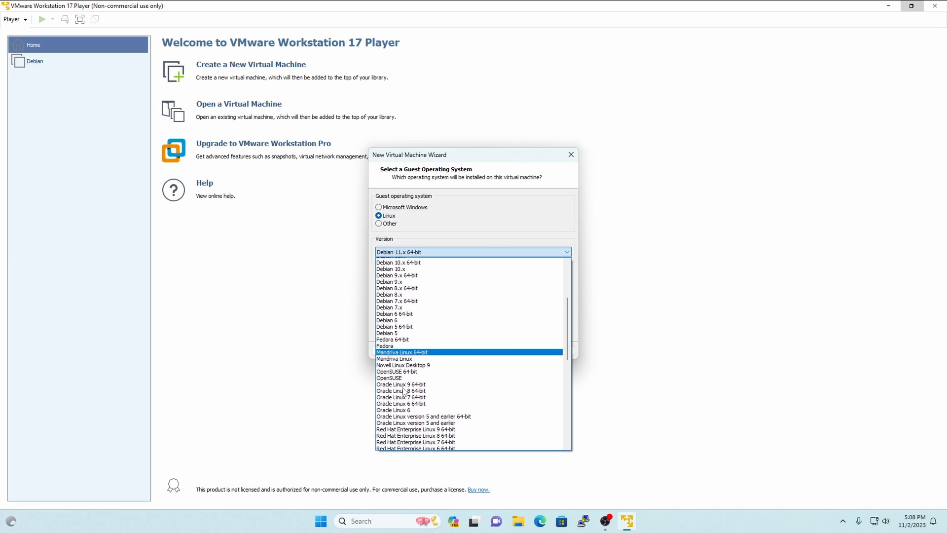
scroll(403, 391, "down", 6)
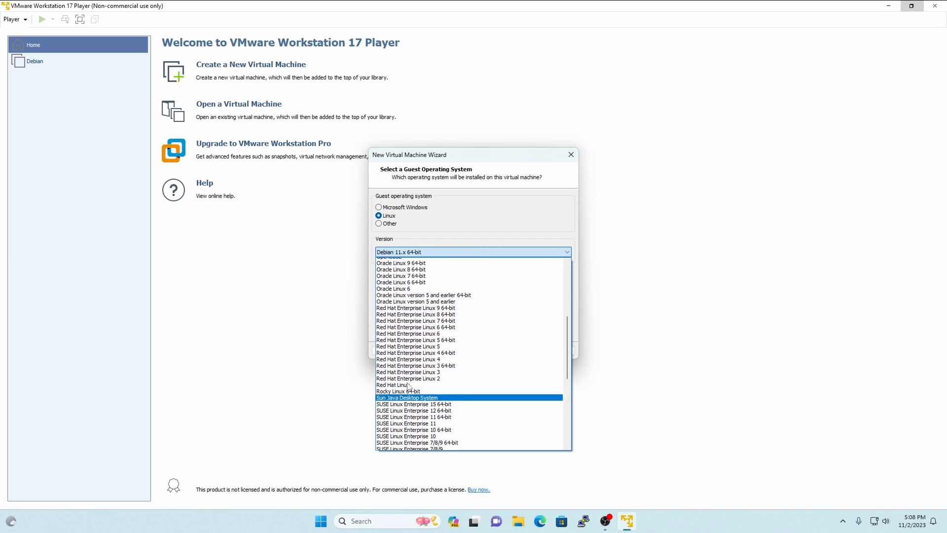
scroll(410, 387, "up", 3)
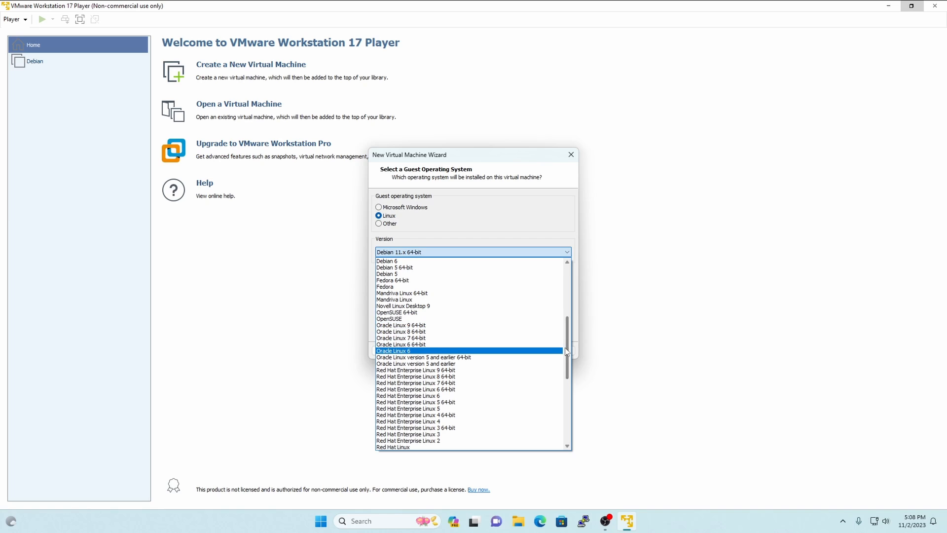
left_click_drag(566, 348, 567, 415)
left_click(456, 370)
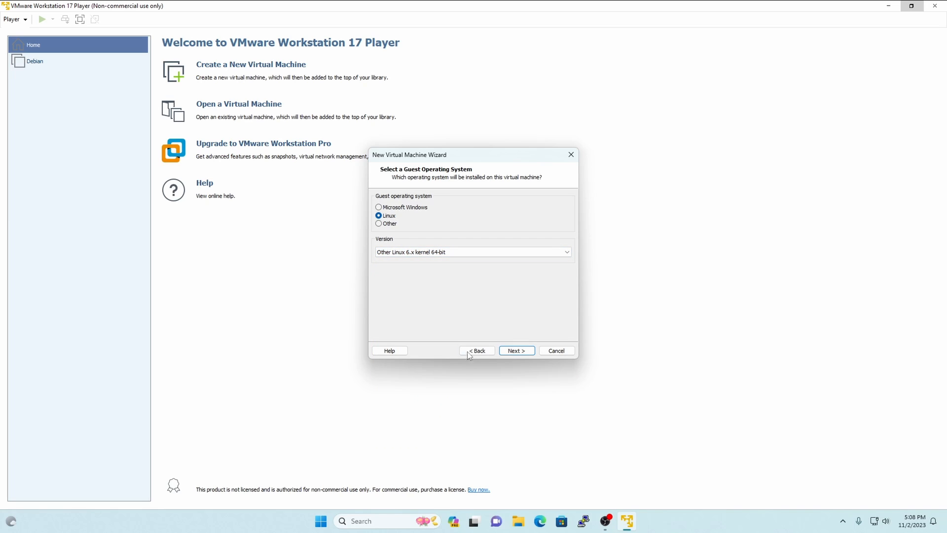
left_click(516, 351)
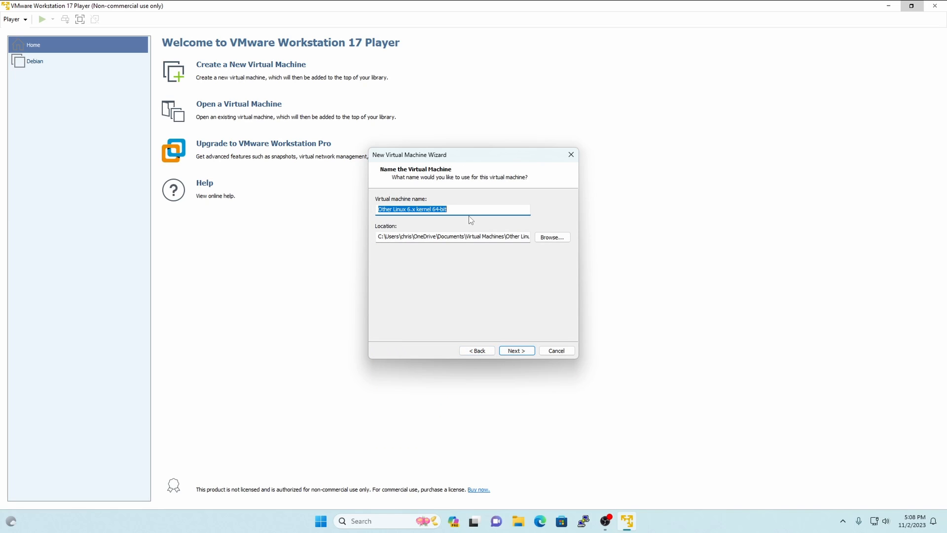
- Name the virtual machine Manjaro and continue to the disk settings
key("BackSpace")
type("Man")
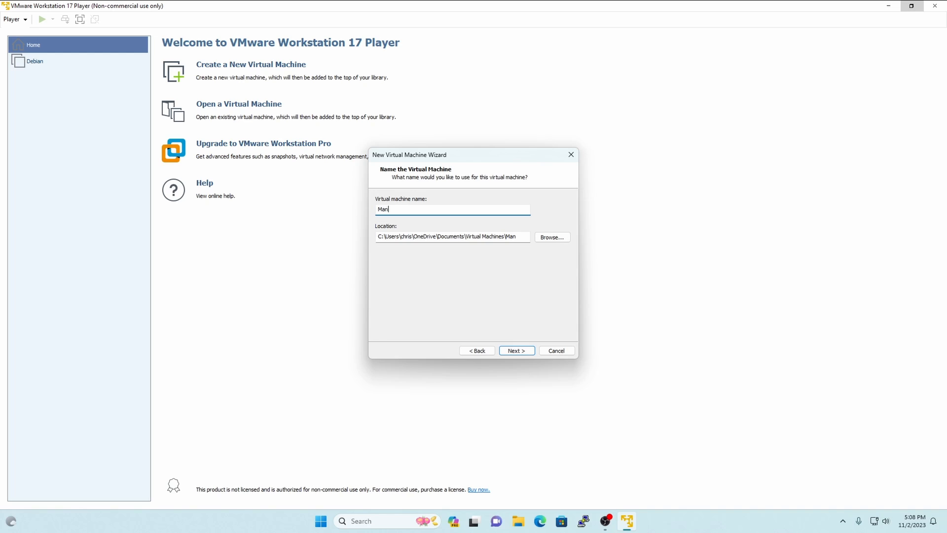
type("jaro")
left_click(520, 351)
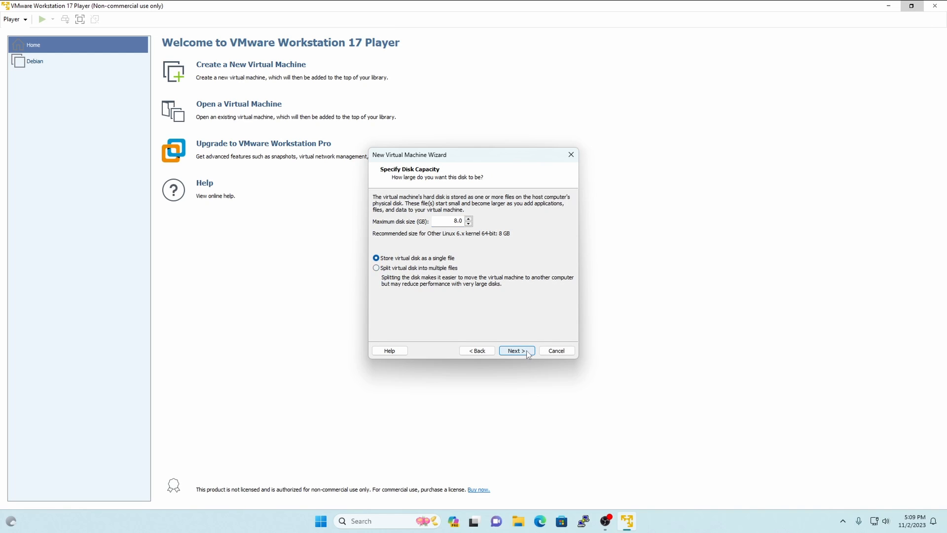
- Accept the 8 GB disk stored as a single file and finish creating the virtual machine
left_click(528, 352)
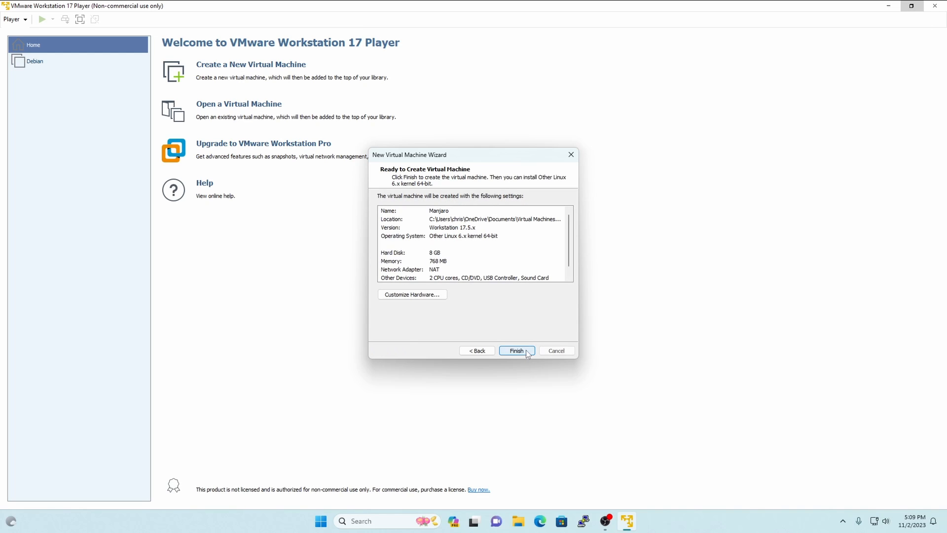
left_click(481, 351)
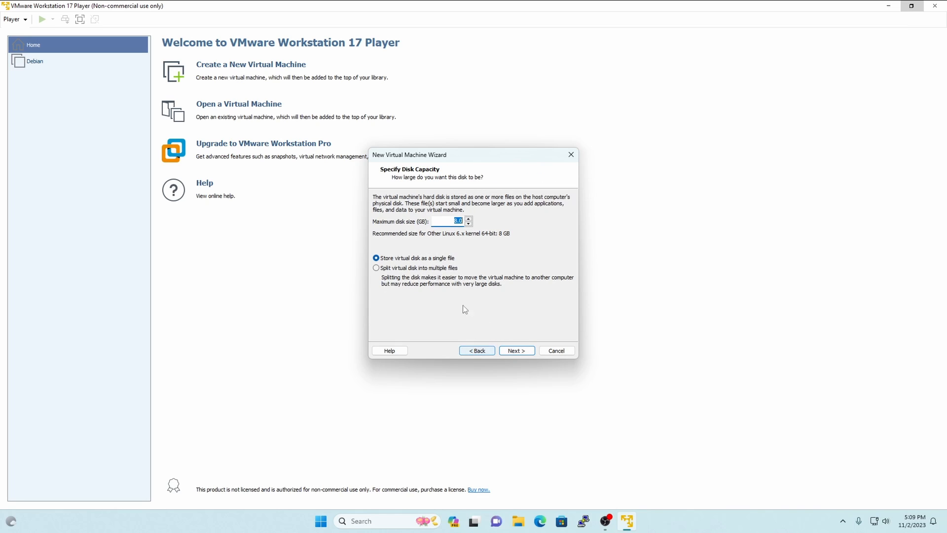
left_click(518, 351)
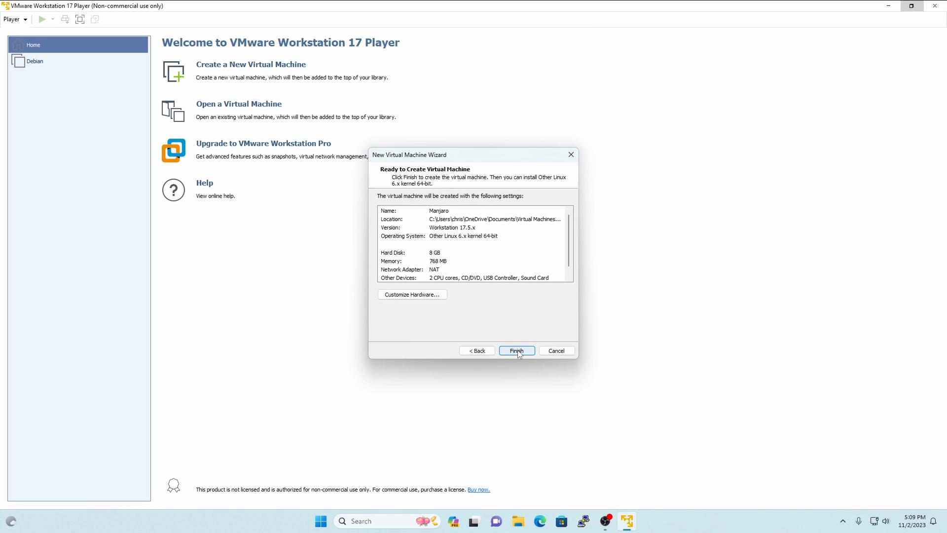
left_click(517, 351)
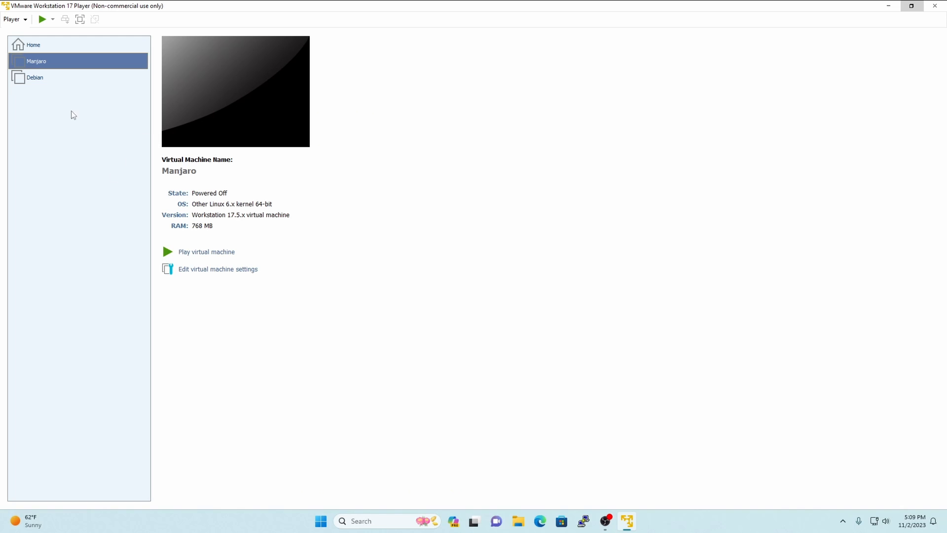
- Power on the Manjaro virtual machine and try to boot its installer image with the preselected boot entry
left_click(177, 253)
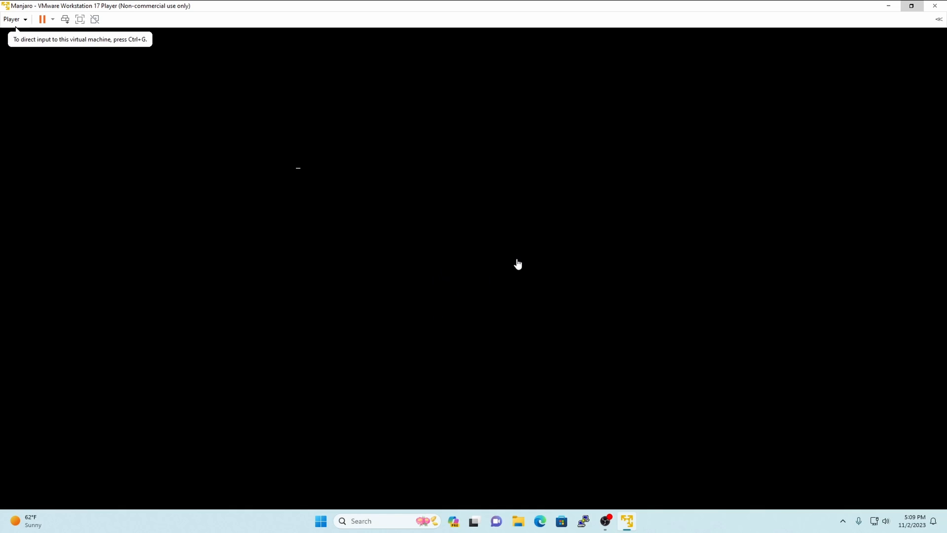
left_click(453, 238)
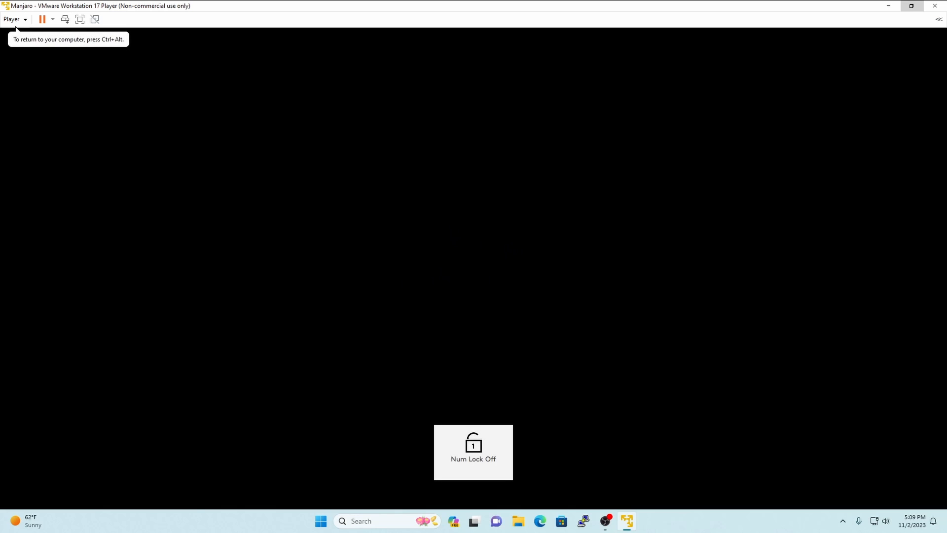
key("Return")
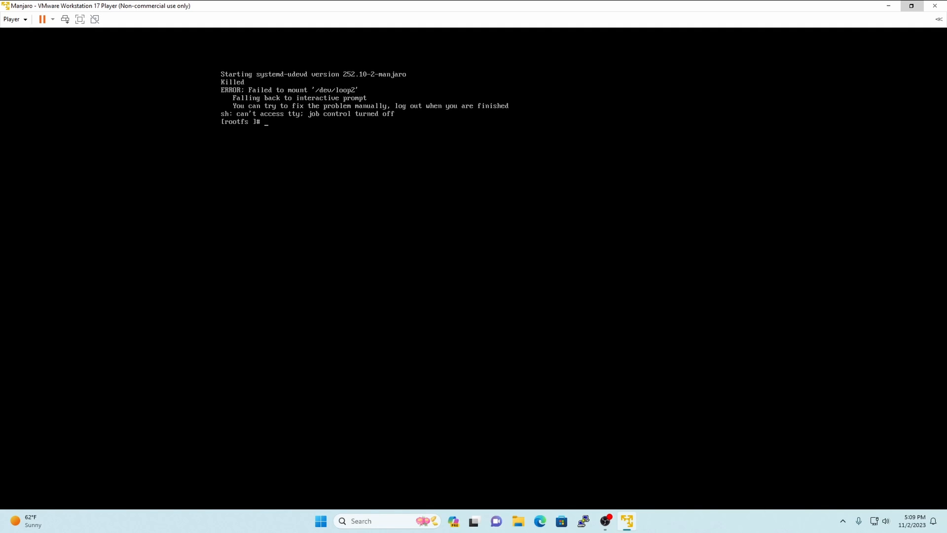
- Run exit at the rootfs prompt, and power off the Manjaro virtual machine
type("exit")
key("Return")
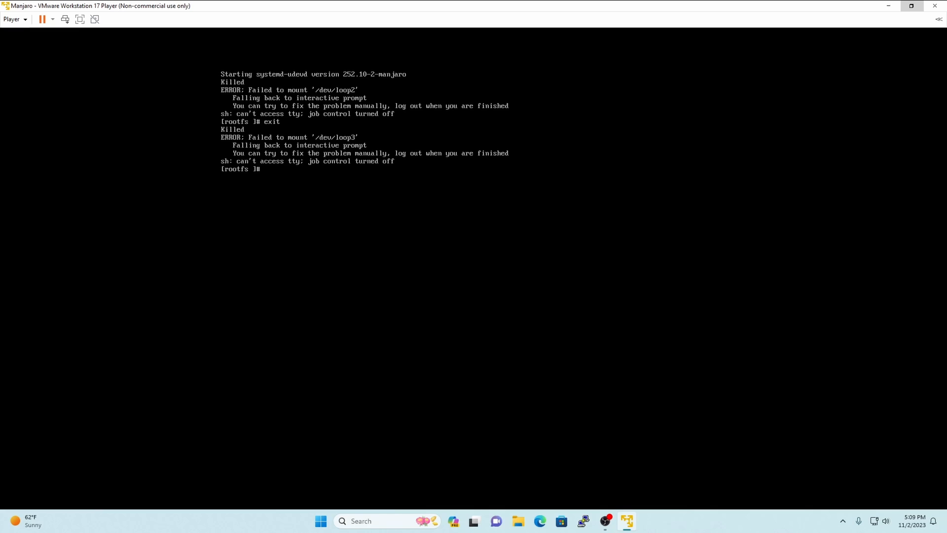
left_click(53, 19)
left_click(65, 44)
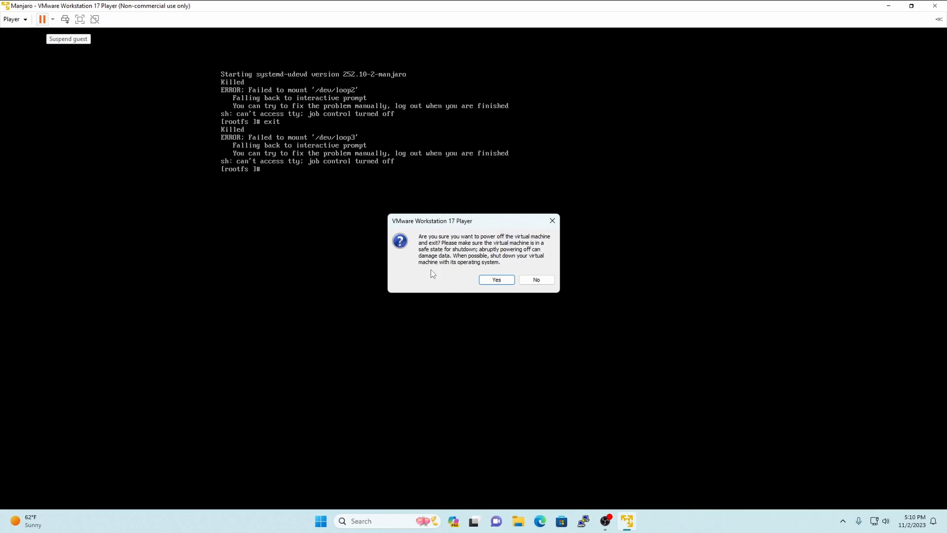
left_click(494, 278)
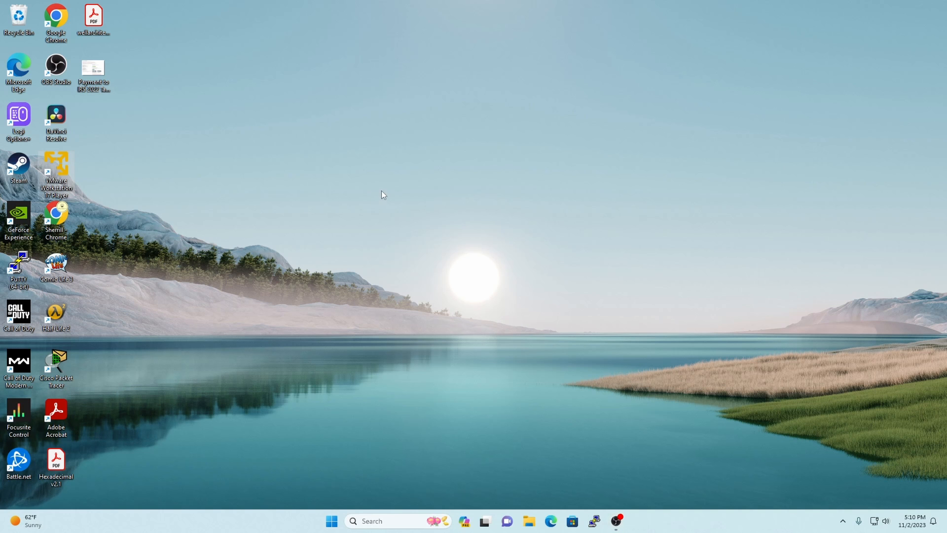
- Power the Manjaro virtual machine on again and boot its live image with proprietary drivers
left_click(268, 325)
left_click_drag(251, 167, 250, 147)
left_click(318, 371)
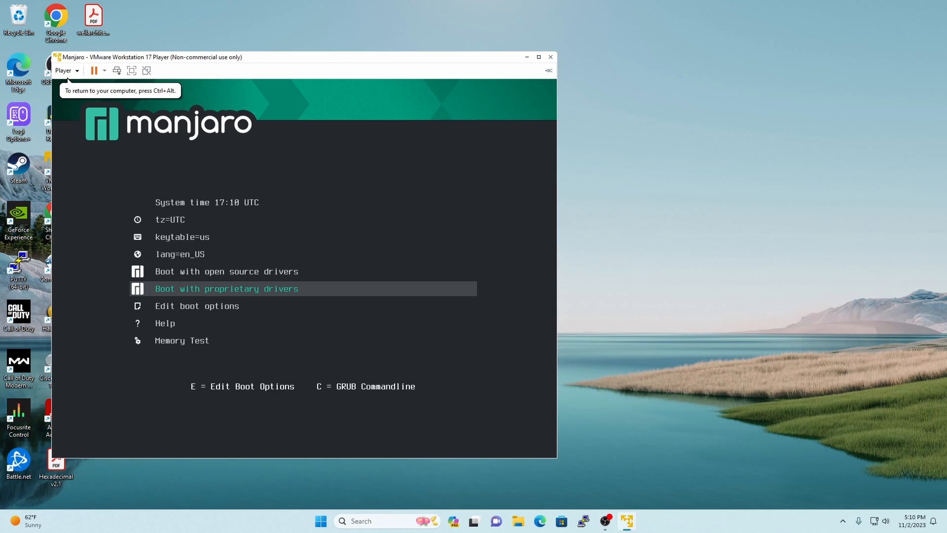
key("Return")
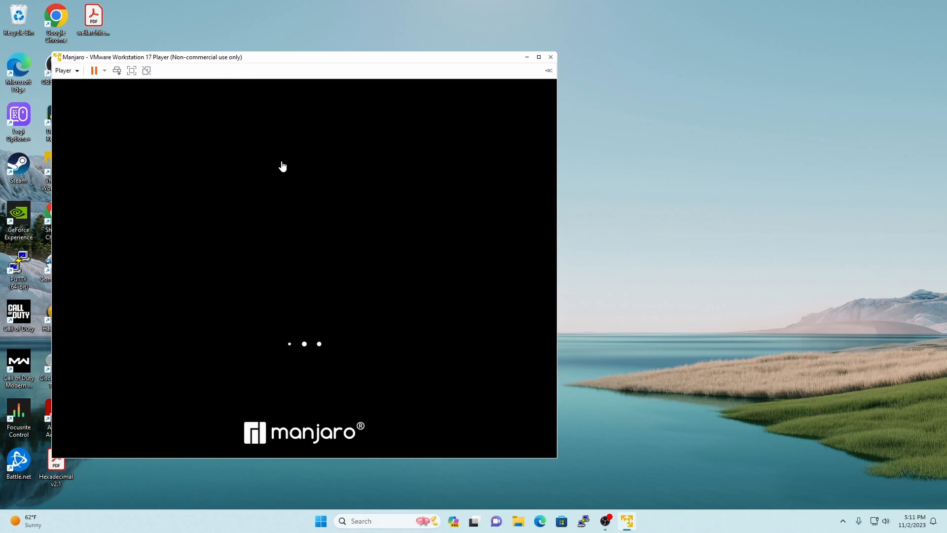
- Maximize the virtual machine window, switch it to full screen, and close the Manjaro Hello welcome window
left_click(537, 58)
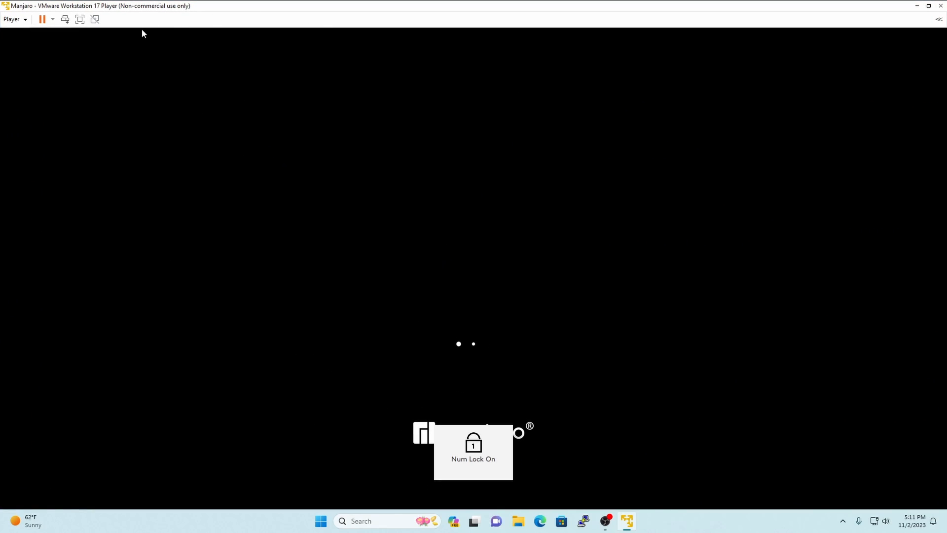
left_click(80, 19)
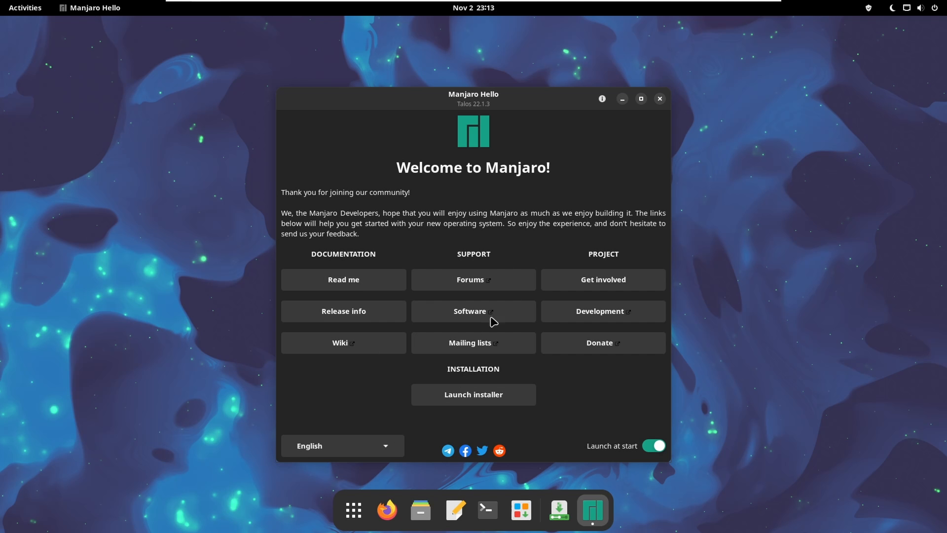
left_click(660, 99)
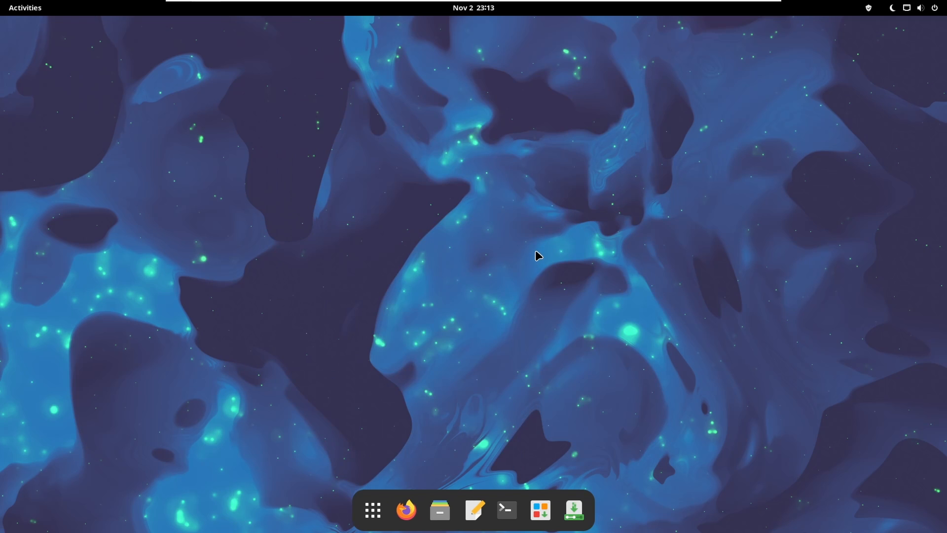
- Launch Lollypop from the applications overview, allow automatic artwork downloads, and close the player along with its notification
left_click(373, 510)
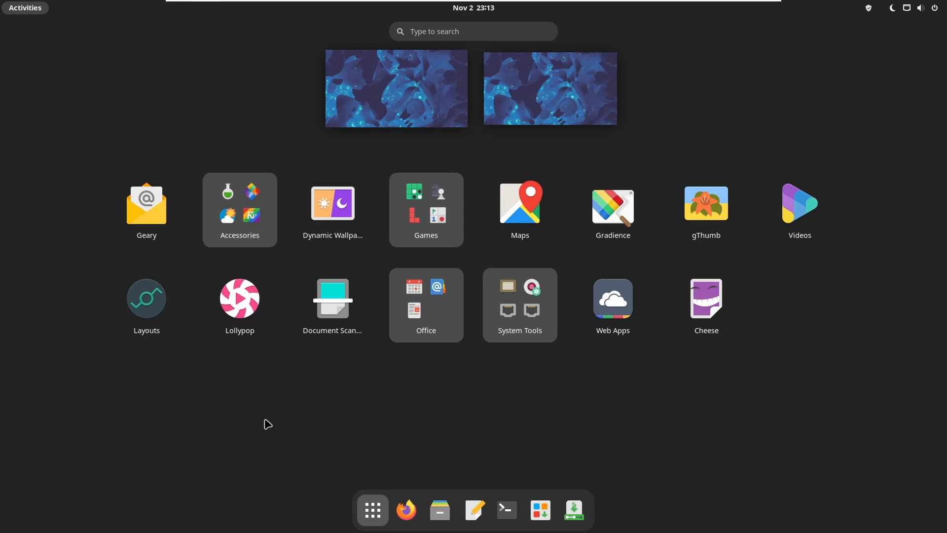
left_click(252, 312)
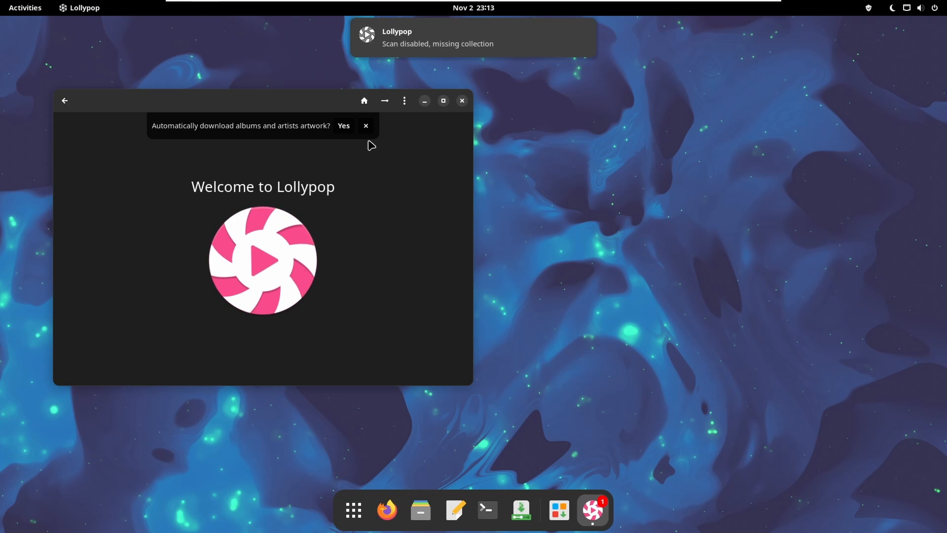
left_click(348, 127)
left_click(463, 101)
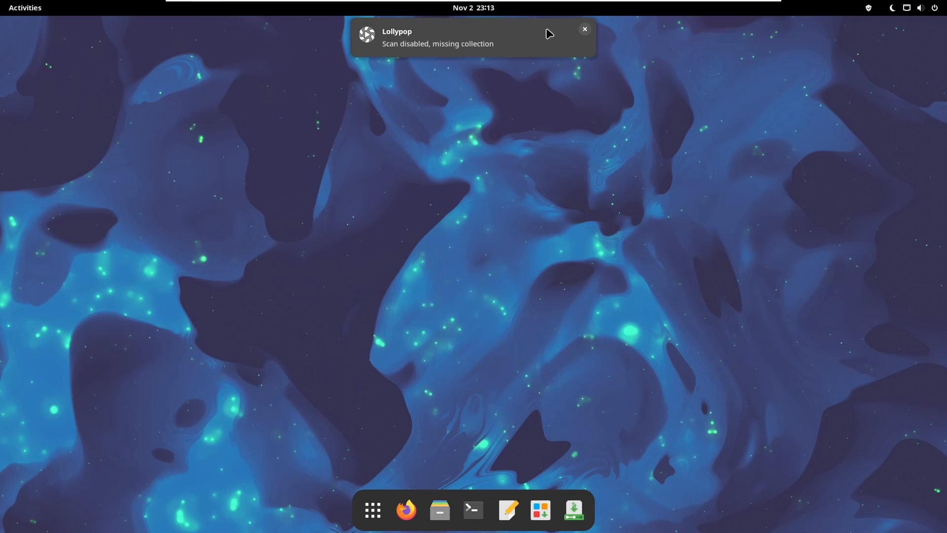
left_click(586, 30)
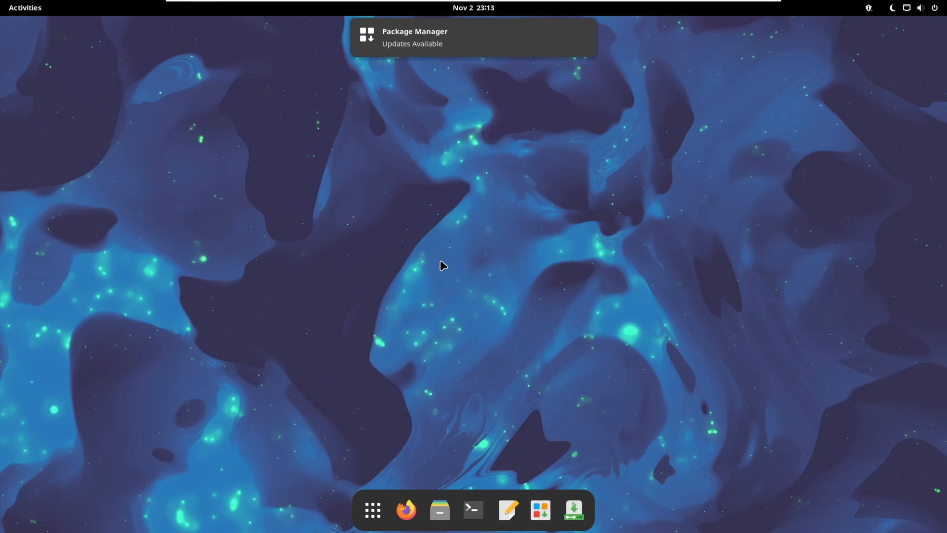